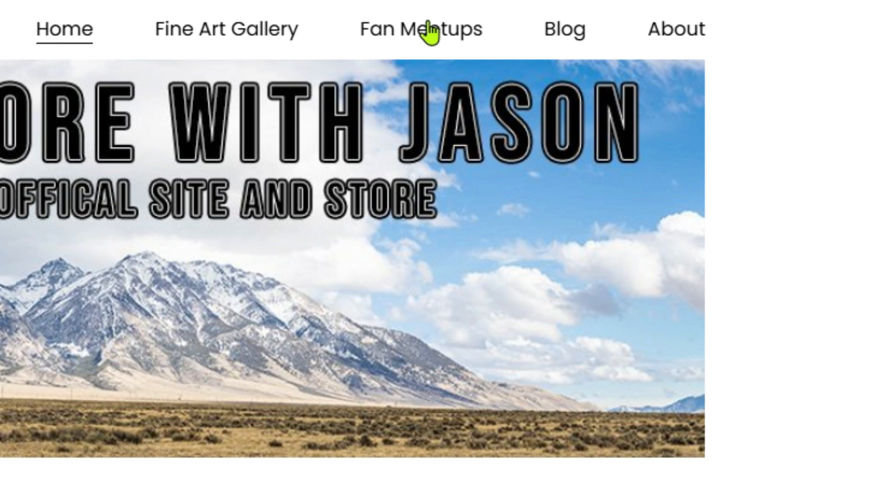
Open the site's Fan Meetups page and view the Mingus Mountain meetup event.
{"action": "left_click", "coordinate": [608, 6]}
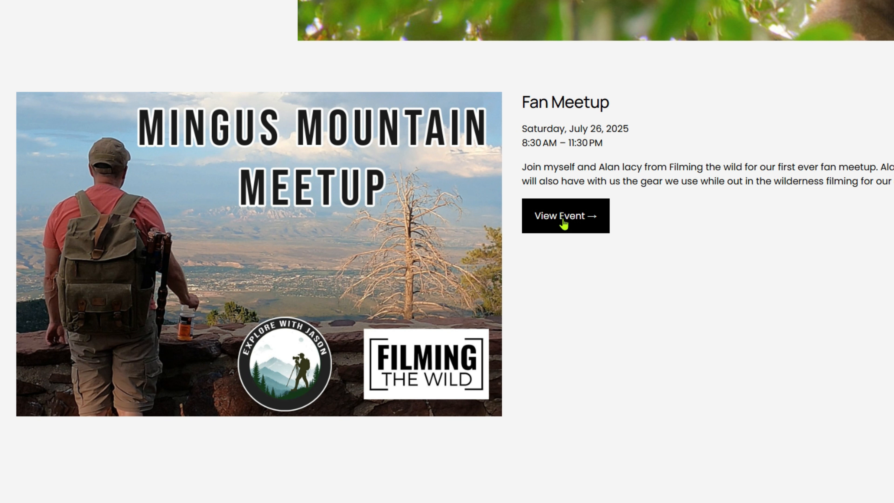
{"action": "left_click", "coordinate": [564, 222]}
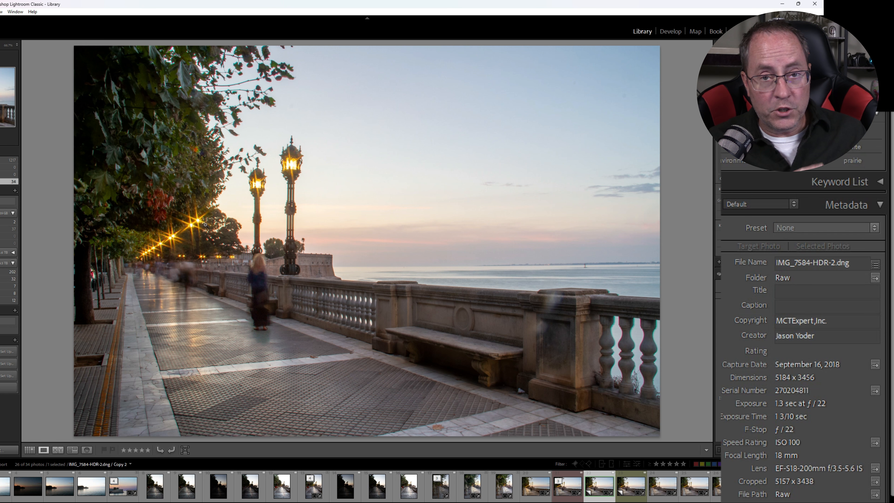
Switch to Lightroom Classic and examine the motion-blurred walkers and street lights in the promenade photo up close.
{"action": "left_click", "coordinate": [198, 221]}
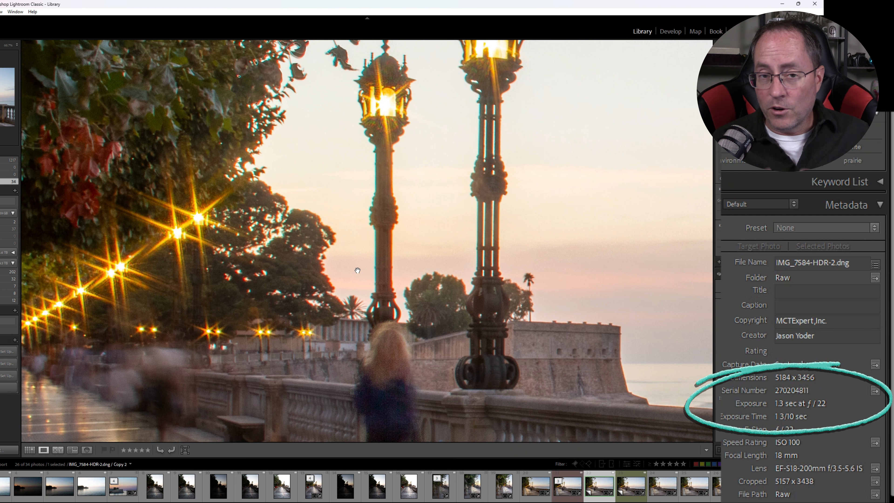
{"action": "left_click_drag", "start_coordinate": [155, 350], "coordinate": [474, 266]}
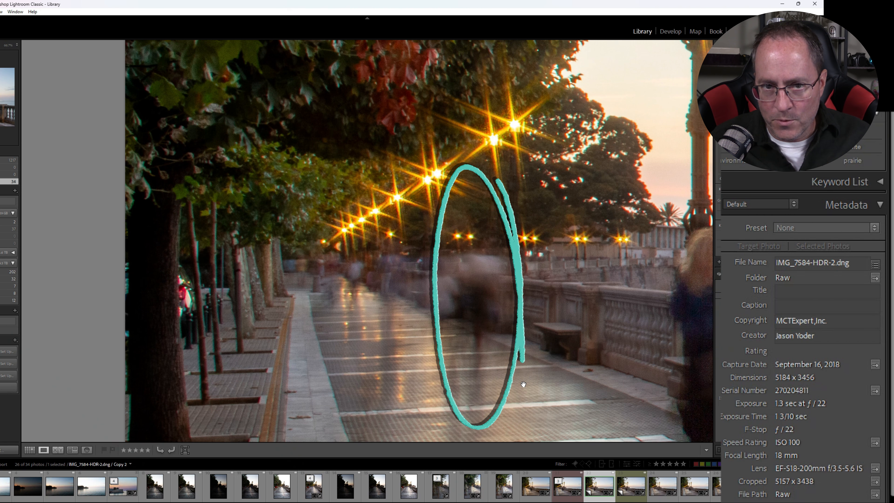
{"action": "left_click", "coordinate": [531, 306]}
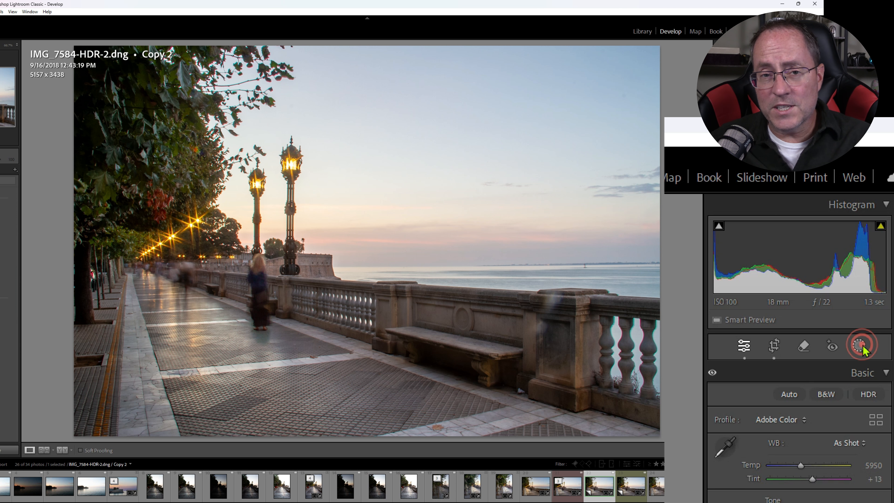
Mask the sky in the promenade photo, set the mask's contrast to 58 and lower its blacks.
{"action": "left_click", "coordinate": [859, 345]}
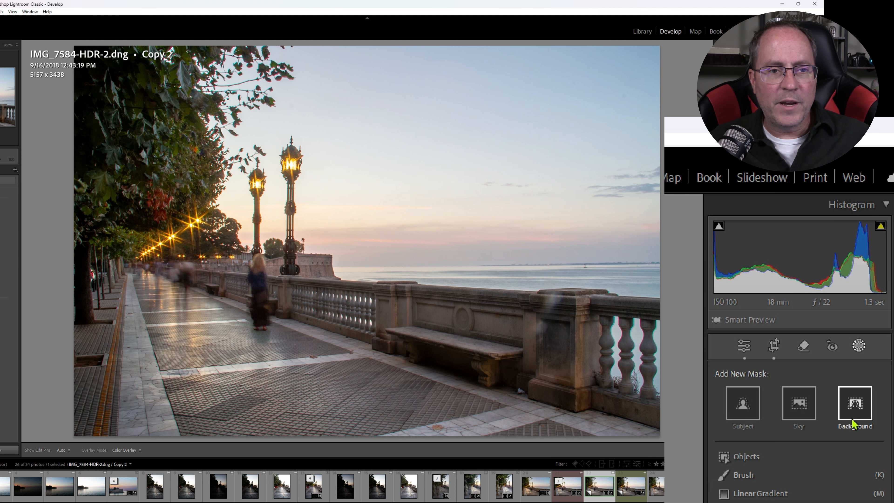
{"action": "left_click", "coordinate": [799, 405]}
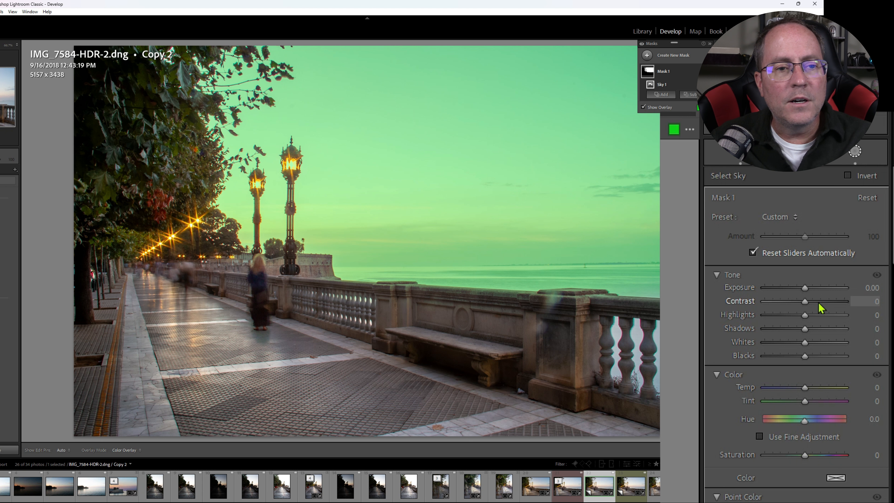
{"action": "left_click_drag", "start_coordinate": [804, 307], "coordinate": [849, 307]}
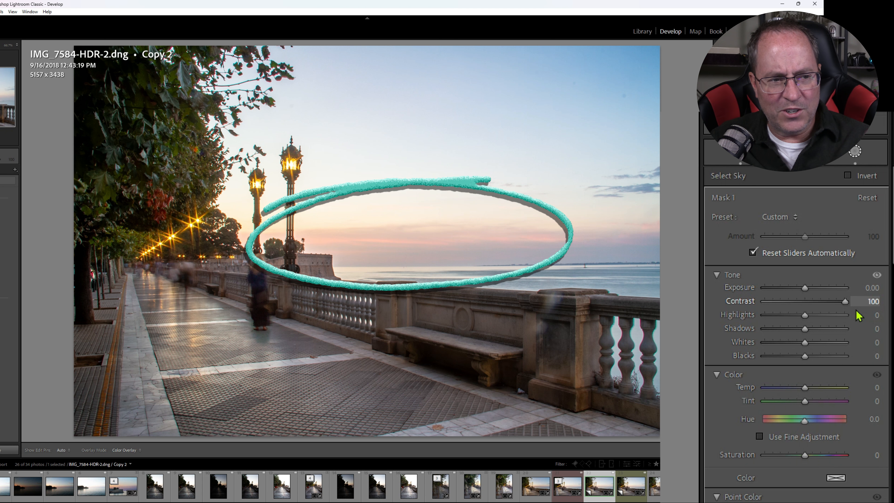
{"action": "left_click_drag", "start_coordinate": [845, 311], "coordinate": [827, 306]}
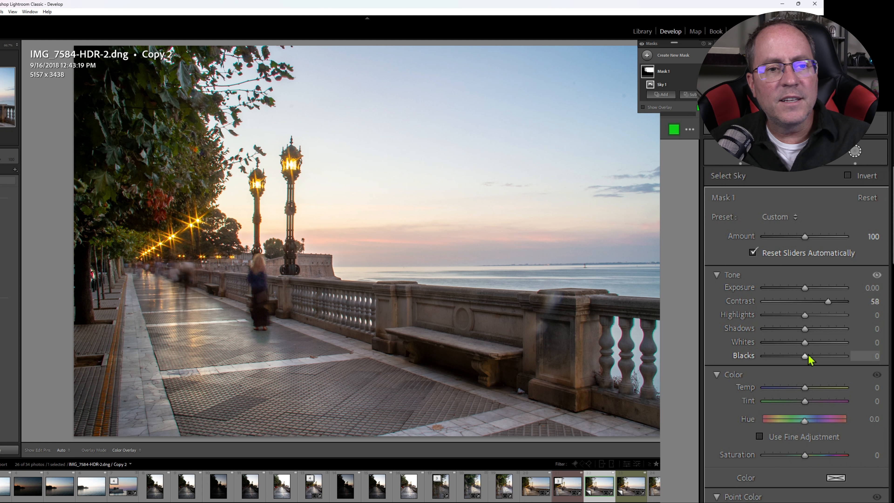
{"action": "left_click_drag", "start_coordinate": [807, 358], "coordinate": [779, 360]}
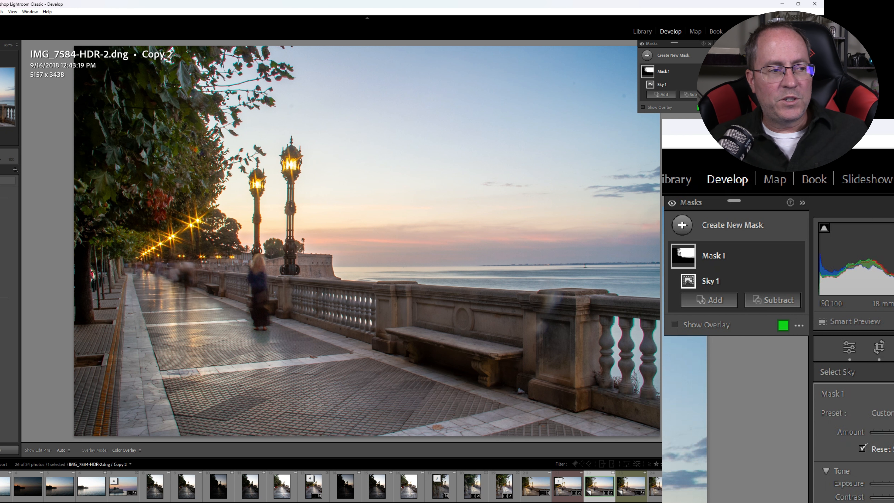
Create a second sky mask and invert it so it covers the trees, lamps and promenade.
{"action": "left_click", "coordinate": [648, 55]}
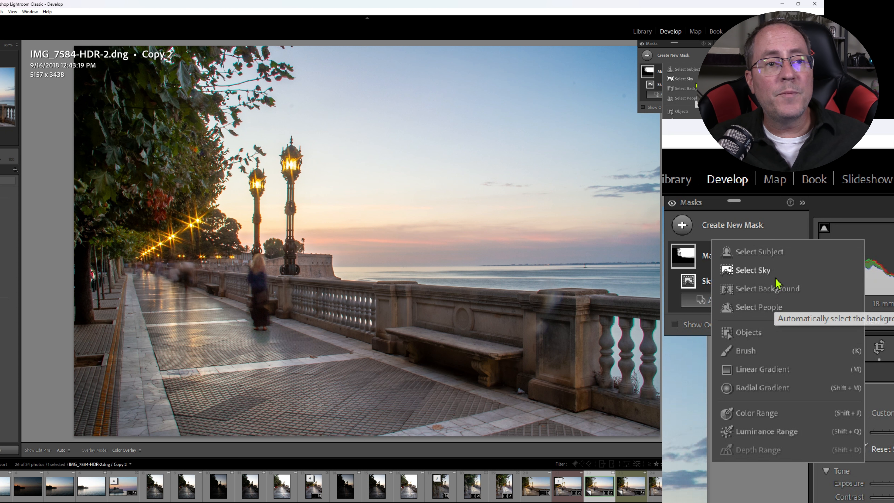
{"action": "left_click", "coordinate": [689, 80]}
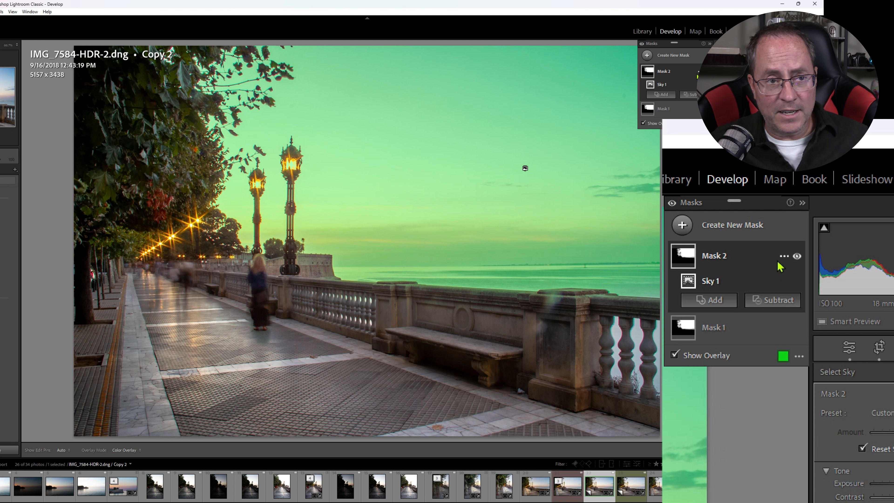
{"action": "left_click", "coordinate": [785, 257]}
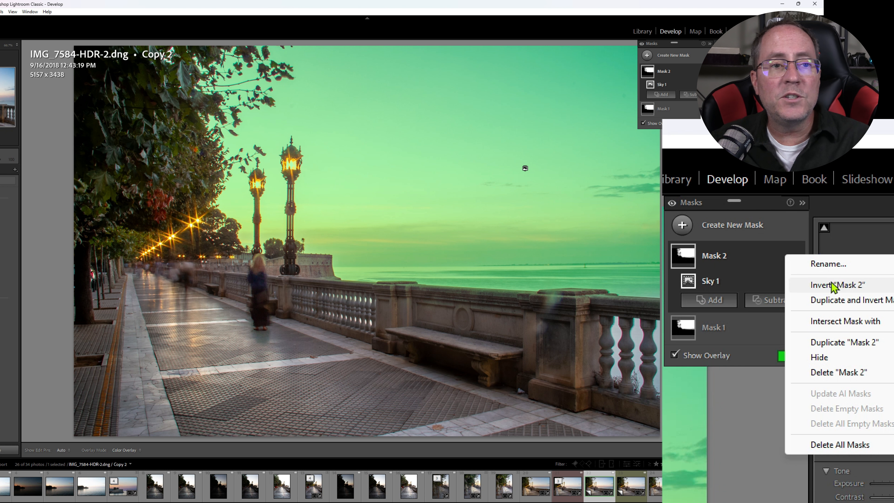
{"action": "left_click", "coordinate": [843, 287]}
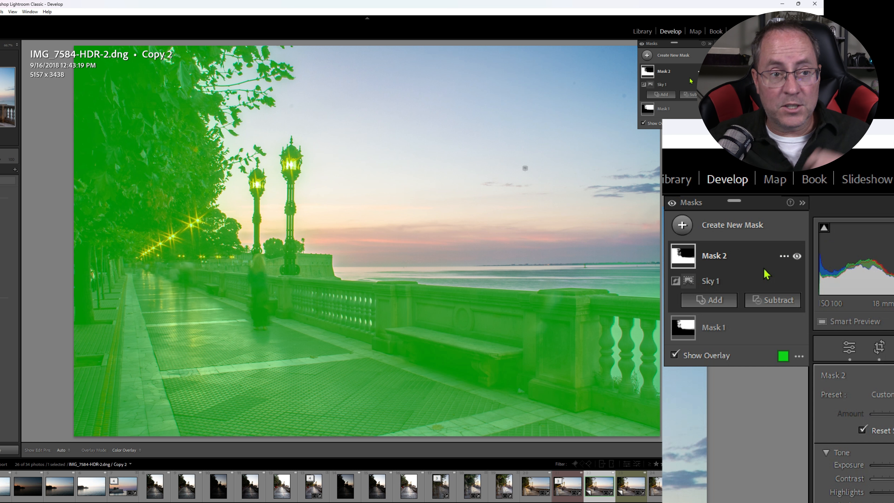
Intersect the inverted sky mask with a brush at flow 100 and brush the tree foliage out of it.
{"action": "left_click", "coordinate": [781, 255]}
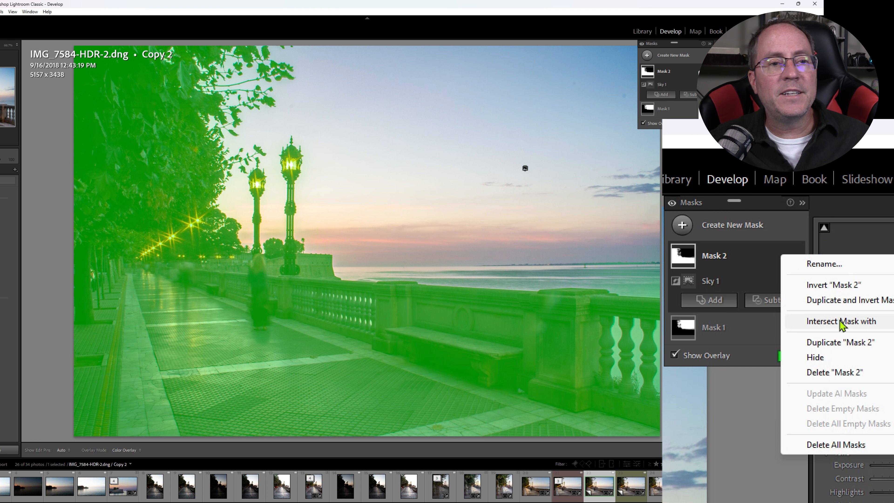
{"action": "mouse_move", "coordinate": [839, 321]}
{"action": "left_click", "coordinate": [726, 405]}
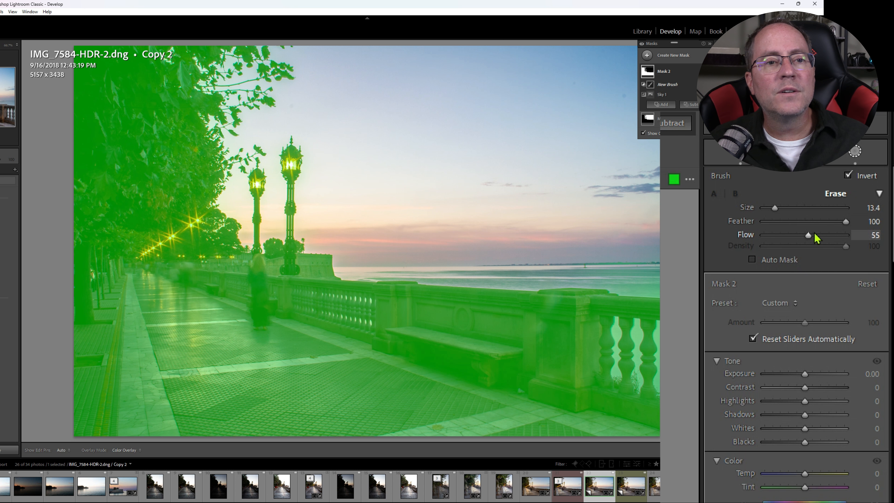
{"action": "left_click_drag", "start_coordinate": [808, 239], "coordinate": [846, 240]}
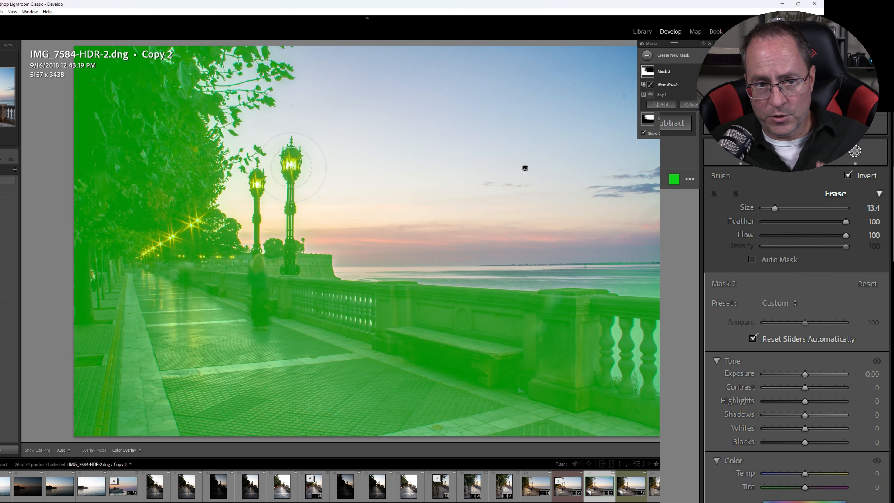
{"action": "mouse_move", "coordinate": [303, 159]}
{"action": "left_mouse_down"}
{"action": "mouse_move", "coordinate": [265, 196]}
{"action": "mouse_move", "coordinate": [216, 265]}
{"action": "mouse_move", "coordinate": [193, 278]}
{"action": "mouse_move", "coordinate": [129, 290]}
{"action": "mouse_move", "coordinate": [81, 274]}
{"action": "mouse_move", "coordinate": [68, 473]}
{"action": "mouse_move", "coordinate": [138, 454]}
{"action": "mouse_move", "coordinate": [271, 437]}
{"action": "left_mouse_up"}
{"action": "mouse_move", "coordinate": [456, 432]}
{"action": "left_mouse_down"}
{"action": "mouse_move", "coordinate": [633, 427]}
{"action": "mouse_move", "coordinate": [645, 287]}
{"action": "mouse_move", "coordinate": [302, 287]}
{"action": "mouse_move", "coordinate": [225, 271]}
{"action": "left_mouse_up"}
{"action": "mouse_move", "coordinate": [654, 356]}
{"action": "left_mouse_down"}
{"action": "mouse_move", "coordinate": [557, 342]}
{"action": "mouse_move", "coordinate": [605, 349]}
{"action": "mouse_move", "coordinate": [452, 420]}
{"action": "mouse_move", "coordinate": [508, 378]}
{"action": "mouse_move", "coordinate": [457, 412]}
{"action": "left_mouse_up"}
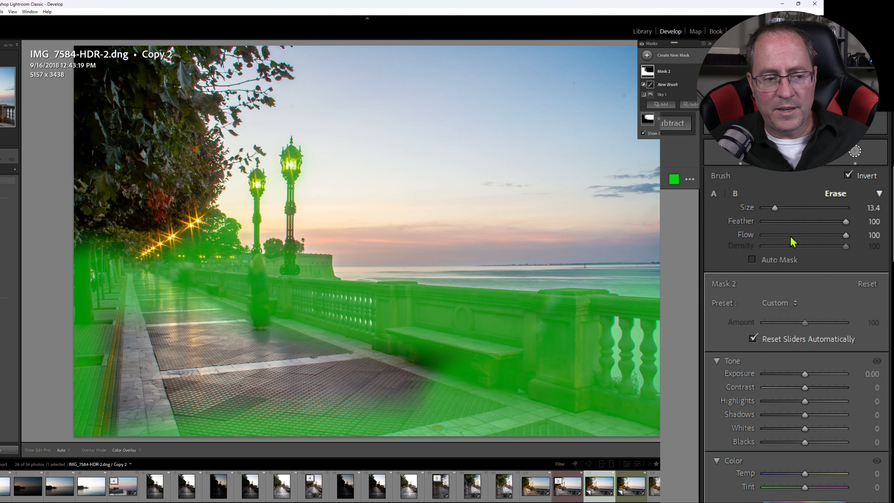
Set the brush feather to 0 and size to 35.1, and restore the walkway to the promenade mask.
{"action": "left_click", "coordinate": [846, 221]}
{"action": "left_click_drag", "start_coordinate": [847, 221], "coordinate": [674, 236]}
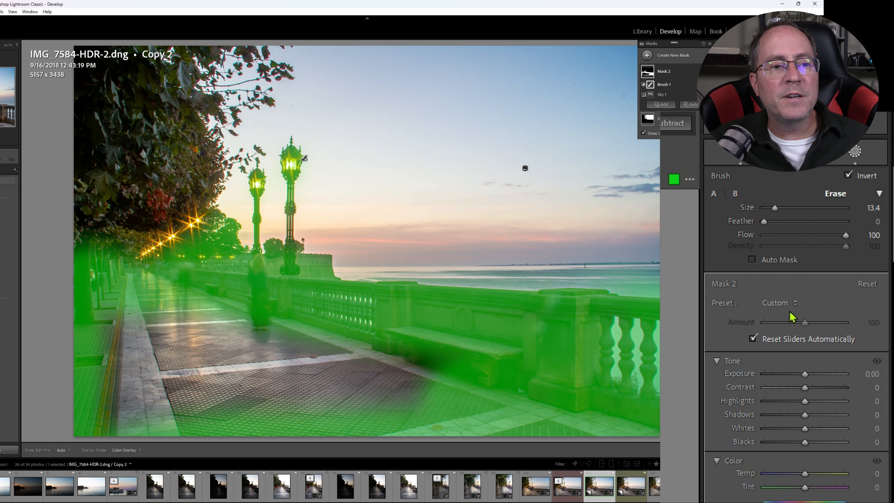
{"action": "left_click_drag", "start_coordinate": [775, 208], "coordinate": [792, 208]}
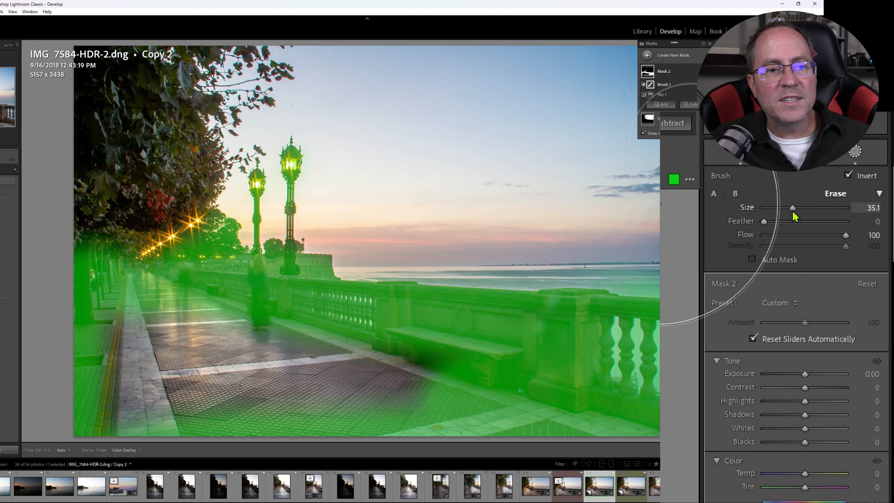
{"action": "mouse_move", "coordinate": [352, 412]}
{"action": "left_mouse_down"}
{"action": "mouse_move", "coordinate": [450, 376]}
{"action": "mouse_move", "coordinate": [181, 411]}
{"action": "mouse_move", "coordinate": [67, 398]}
{"action": "mouse_move", "coordinate": [101, 322]}
{"action": "mouse_move", "coordinate": [170, 343]}
{"action": "mouse_move", "coordinate": [298, 357]}
{"action": "mouse_move", "coordinate": [437, 406]}
{"action": "mouse_move", "coordinate": [644, 421]}
{"action": "left_mouse_up"}
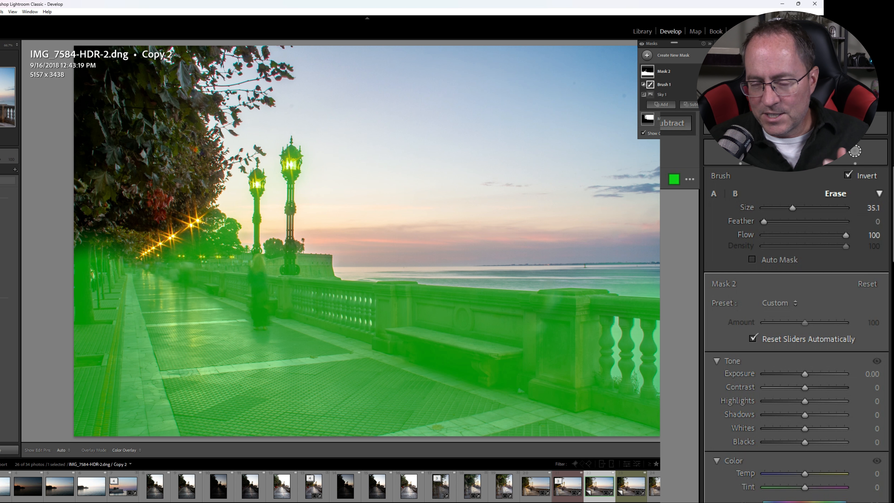
Warm the promenade mask to a temperature of 29 and lower its blacks.
{"action": "scroll", "coordinate": [841, 452], "scroll_direction": "down", "scroll_amount": 3}
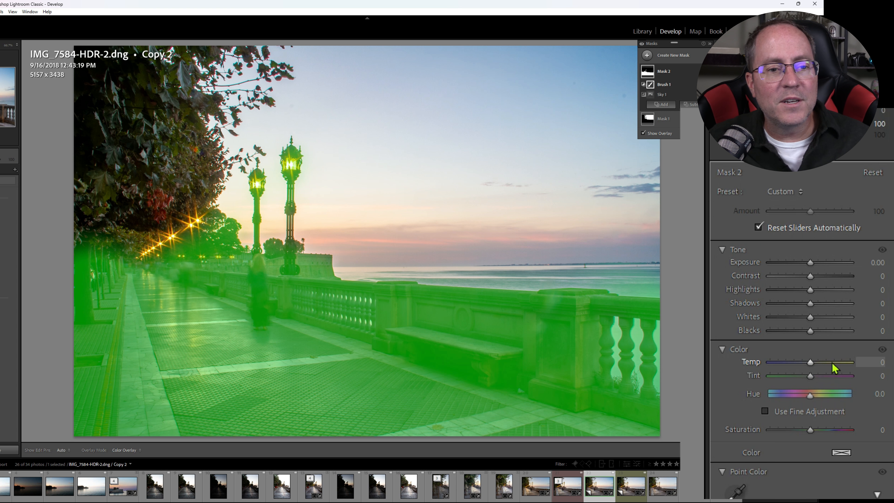
{"action": "left_click_drag", "start_coordinate": [810, 366], "coordinate": [812, 367]}
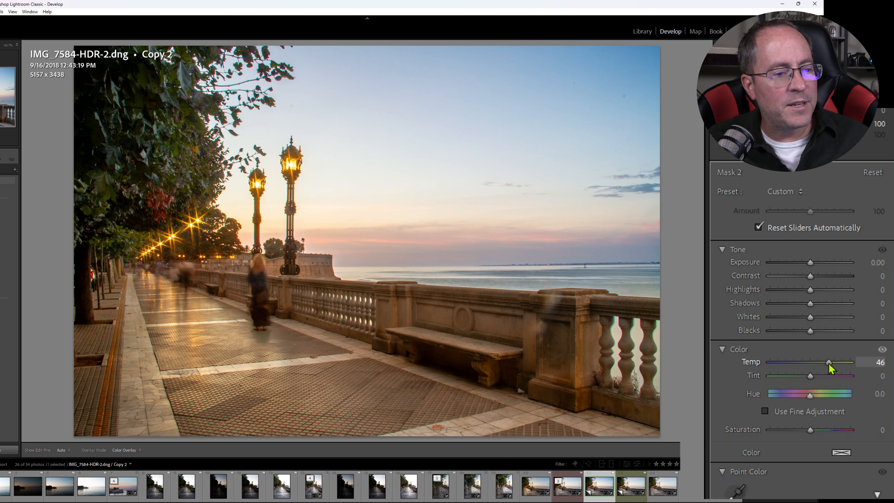
{"action": "left_click_drag", "start_coordinate": [830, 365], "coordinate": [823, 365]}
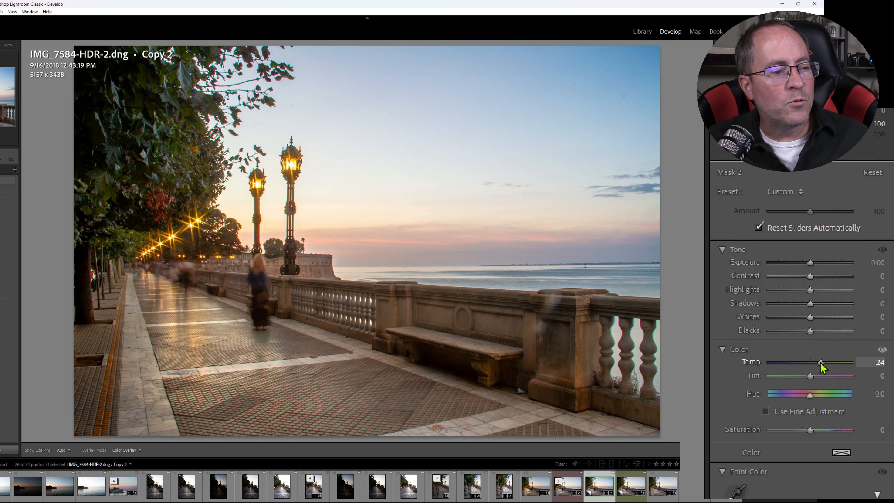
{"action": "left_click_drag", "start_coordinate": [824, 366], "coordinate": [824, 366]}
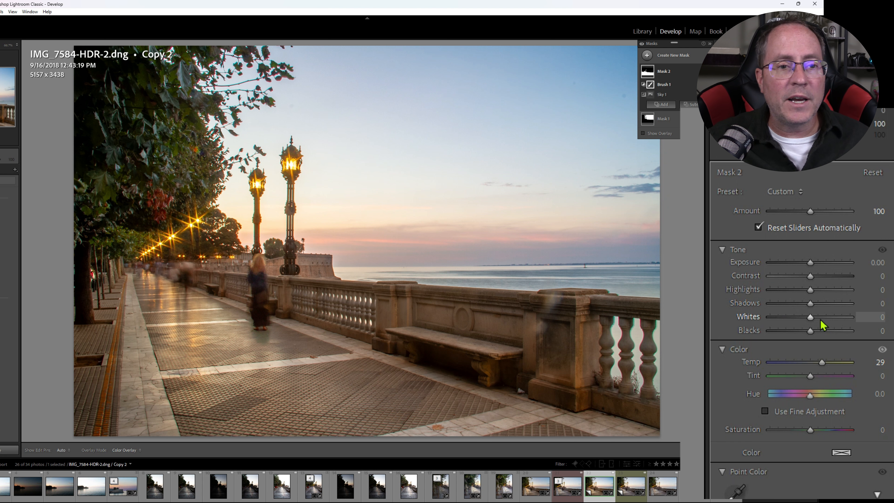
{"action": "left_click_drag", "start_coordinate": [817, 321], "coordinate": [805, 338]}
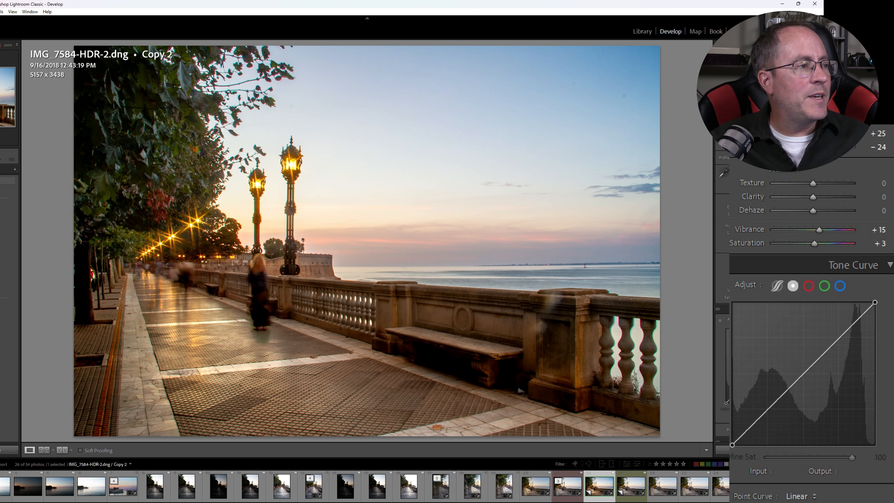
Remove the photo's chromatic aberration around the lamp posts and enable lens profile corrections.
{"action": "left_click", "coordinate": [301, 261]}
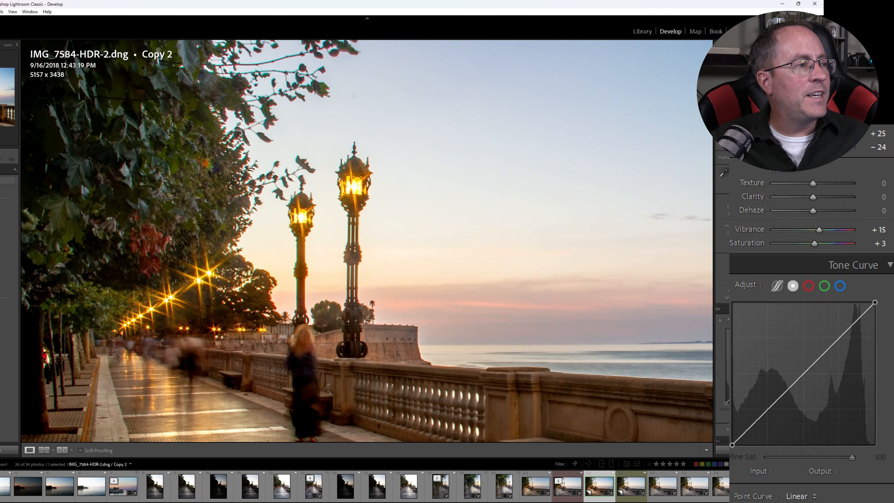
{"action": "left_click", "coordinate": [356, 241]}
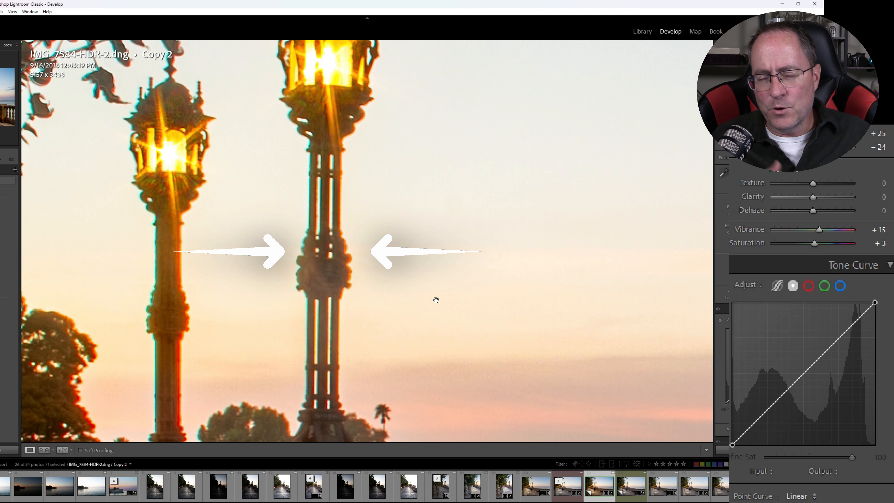
{"action": "scroll", "coordinate": [818, 225], "scroll_direction": "down", "scroll_amount": 15}
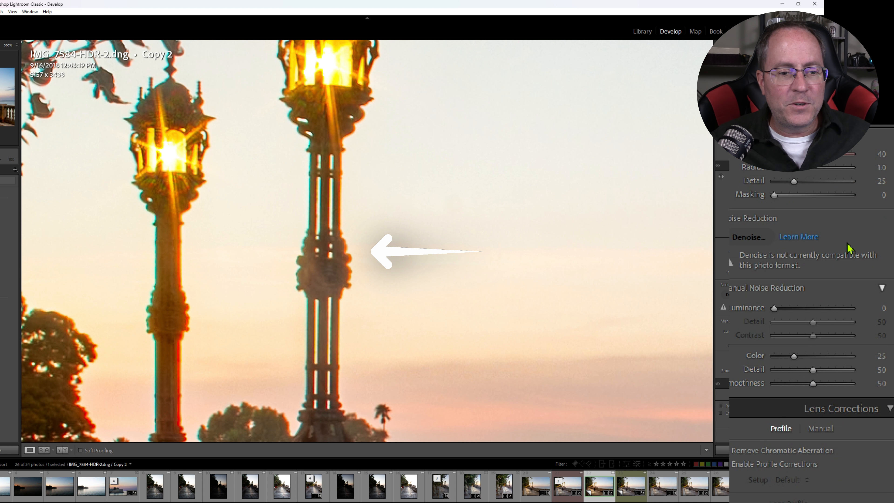
{"action": "scroll", "coordinate": [845, 248], "scroll_direction": "down", "scroll_amount": 5}
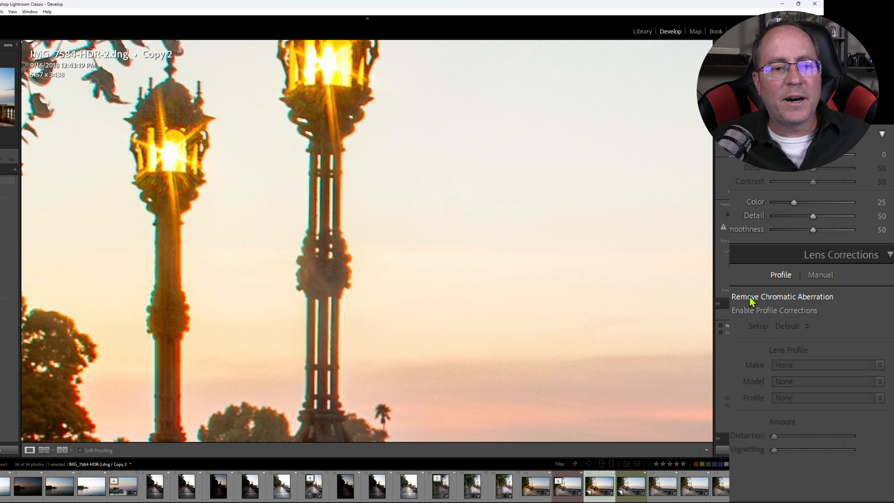
{"action": "left_click", "coordinate": [721, 326]}
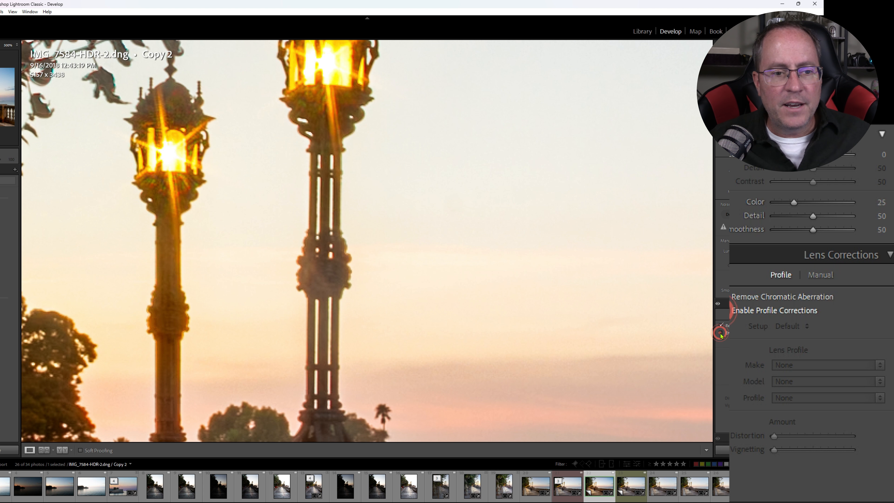
{"action": "left_click", "coordinate": [721, 332]}
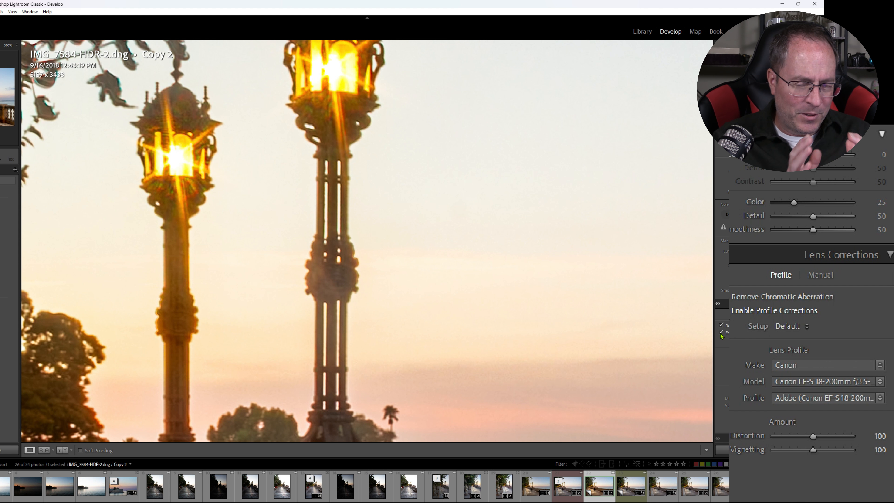
Reduce the photo's noise manually, setting luminance noise reduction to 11 and color noise reduction to 72.
{"action": "left_click", "coordinate": [432, 253]}
{"action": "left_click", "coordinate": [192, 224]}
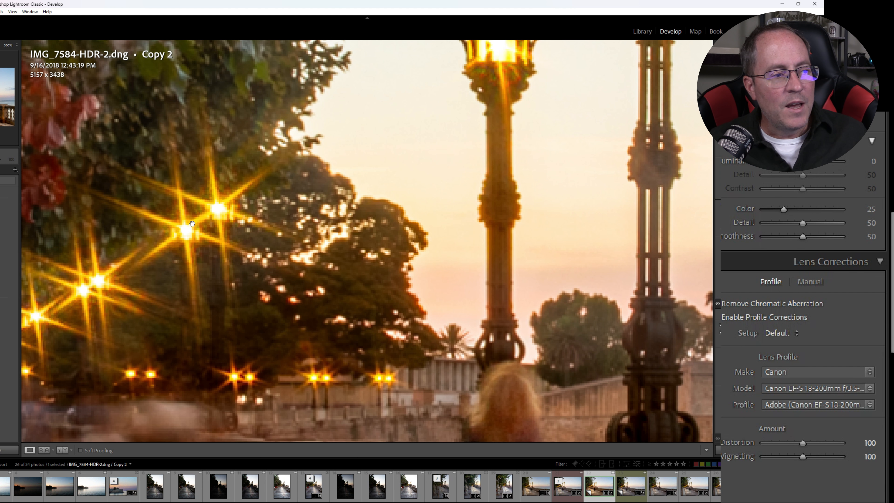
{"action": "left_click_drag", "start_coordinate": [192, 224], "coordinate": [324, 226]}
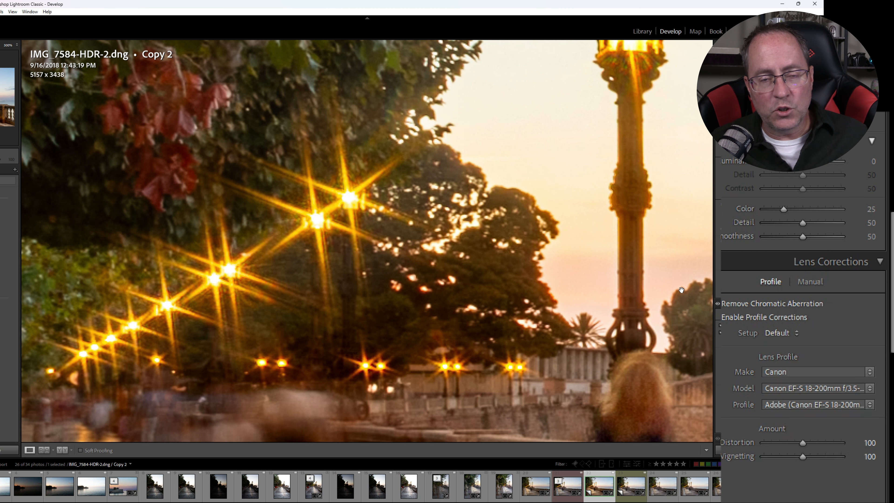
{"action": "scroll", "coordinate": [777, 282], "scroll_direction": "up", "scroll_amount": 5}
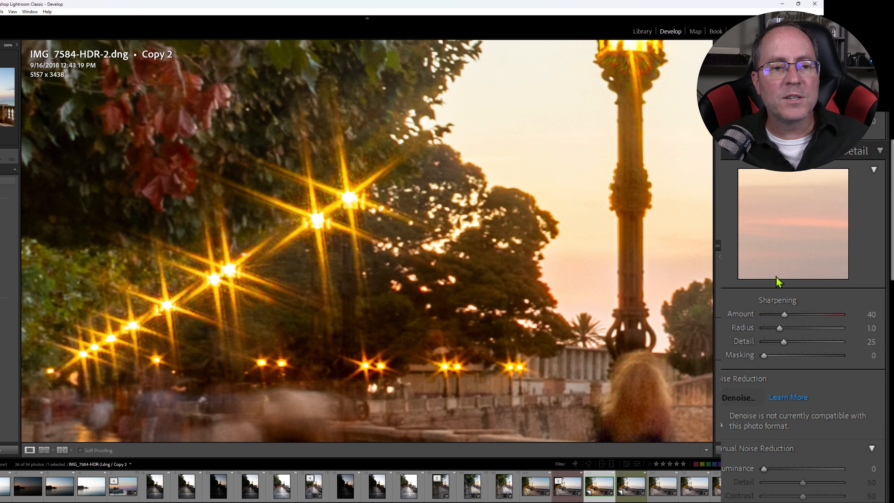
{"action": "scroll", "coordinate": [778, 282], "scroll_direction": "down", "scroll_amount": 3}
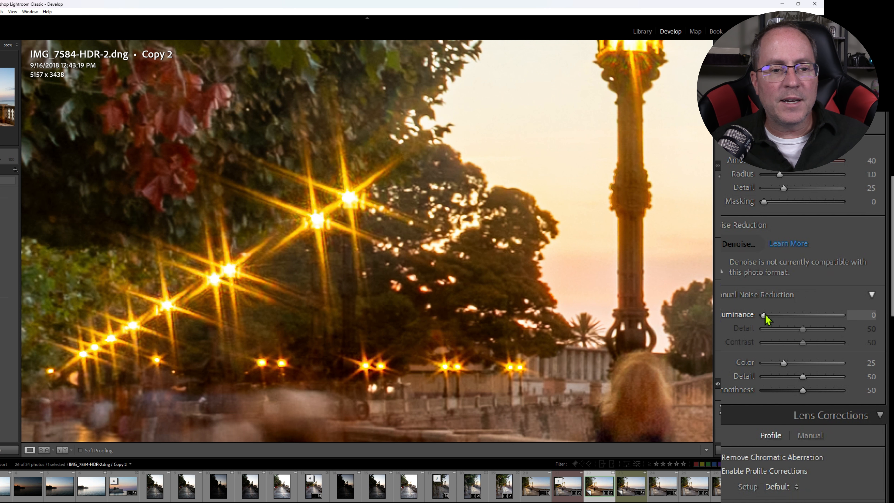
{"action": "left_click_drag", "start_coordinate": [766, 316], "coordinate": [774, 315]}
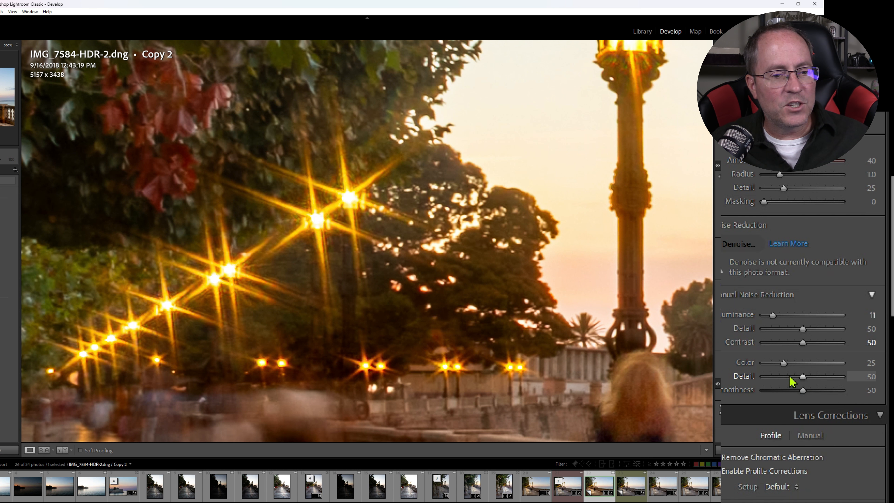
{"action": "left_click", "coordinate": [784, 362]}
{"action": "left_click_drag", "start_coordinate": [784, 361], "coordinate": [822, 368]}
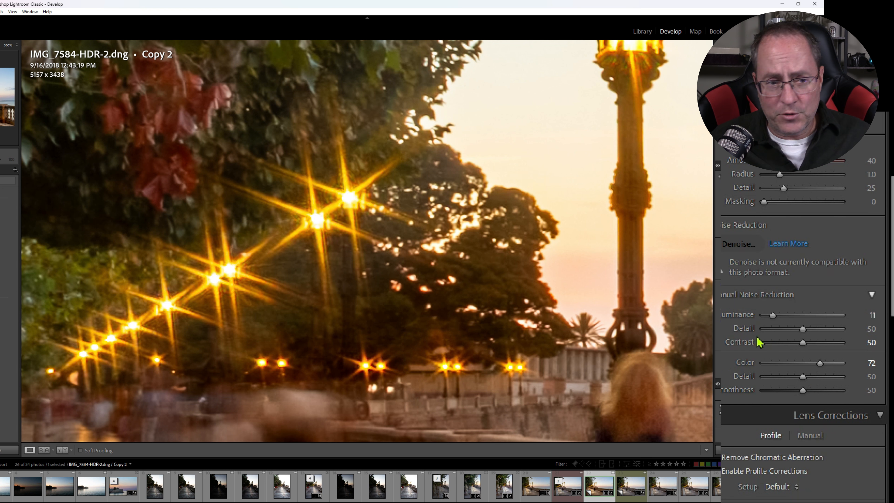
{"action": "left_click", "coordinate": [530, 314]}
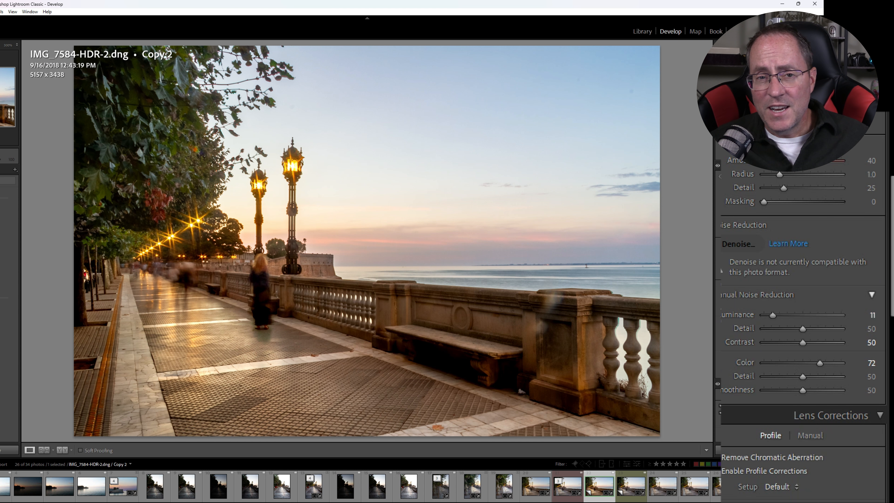
Crop the photo's left edge inward at the original aspect ratio to about 4998 x 3332, trimming the distraction beside the tree trunks.
{"action": "left_click", "coordinate": [91, 293]}
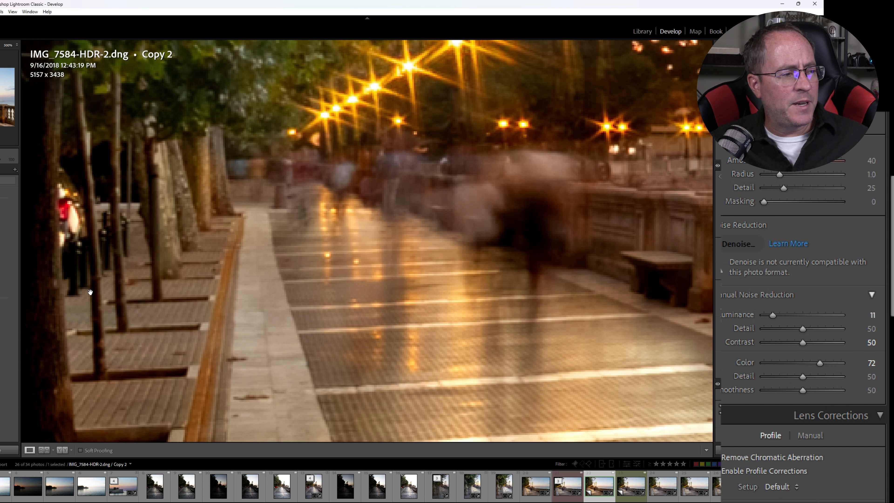
{"action": "left_click_drag", "start_coordinate": [95, 193], "coordinate": [106, 238]}
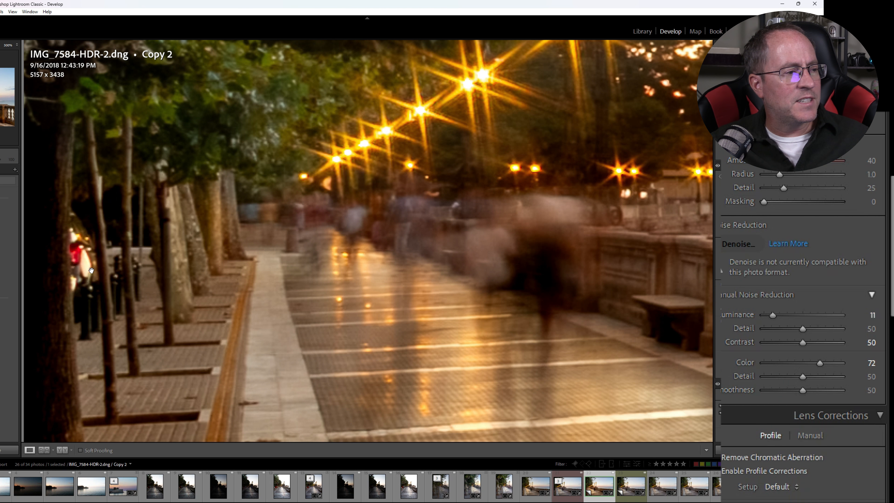
{"action": "left_click", "coordinate": [192, 285]}
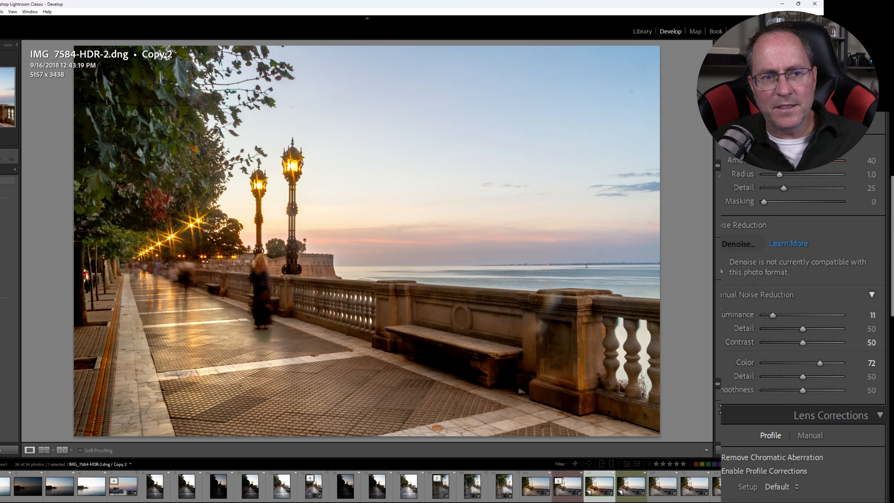
{"action": "left_click", "coordinate": [753, 188]}
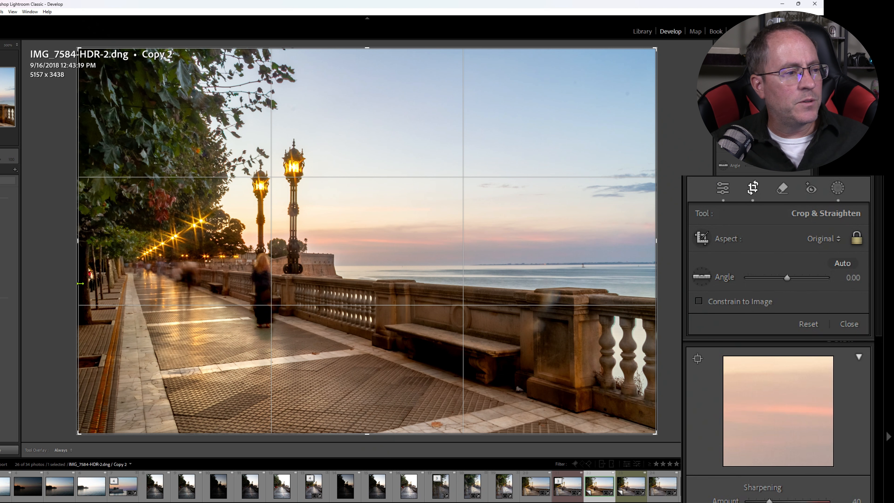
{"action": "left_click_drag", "start_coordinate": [77, 241], "coordinate": [85, 241]}
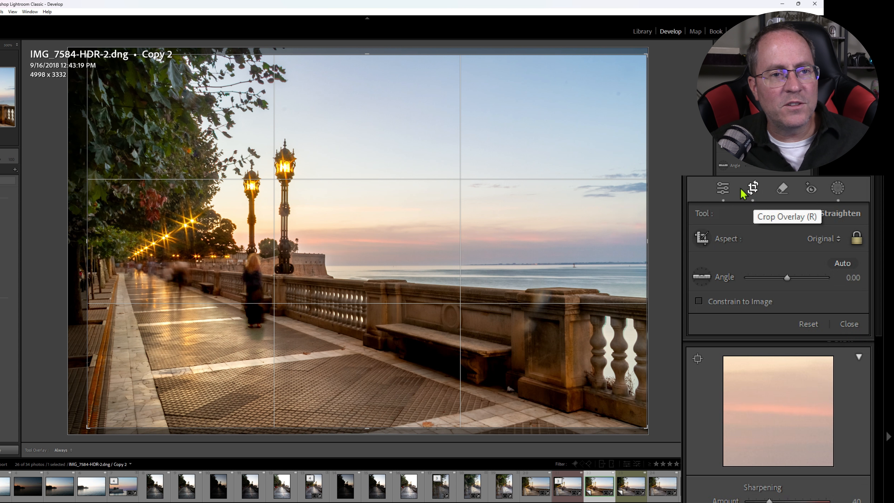
{"action": "left_click", "coordinate": [733, 189]}
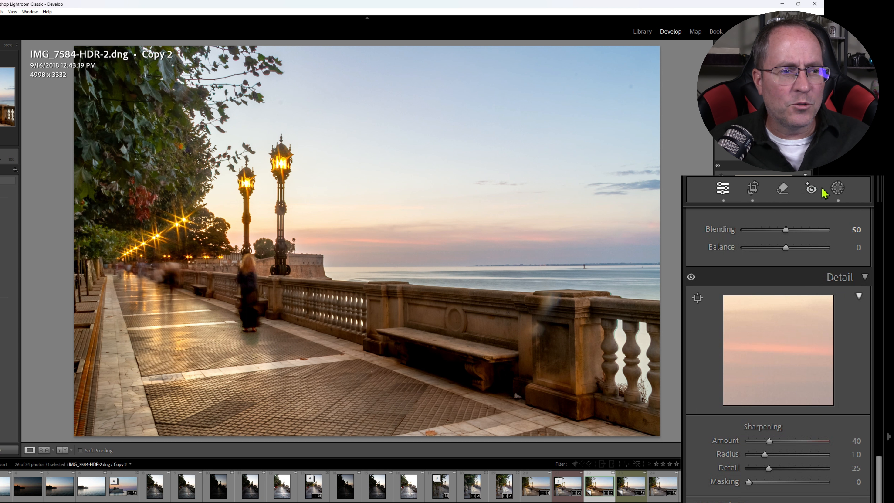
Duplicate the sky mask, Mask 1, to strengthen its adjustments on the sky.
{"action": "left_click", "coordinate": [839, 189]}
{"action": "left_click", "coordinate": [664, 88]}
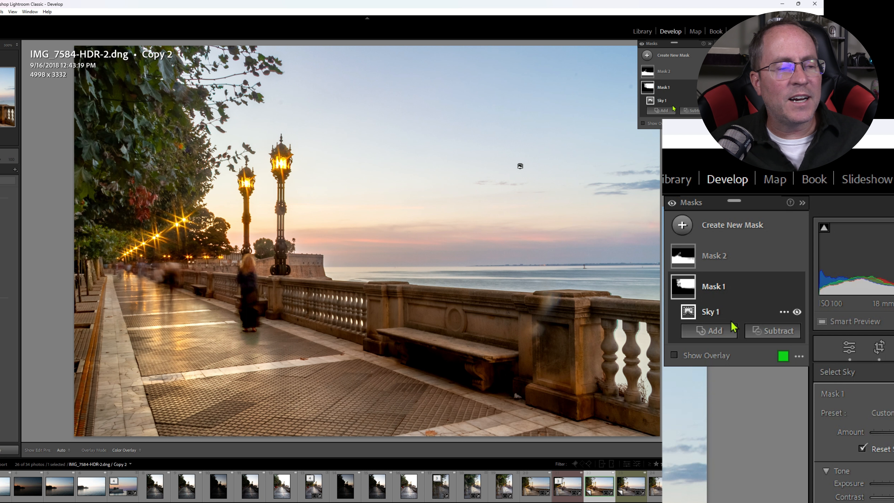
{"action": "left_click", "coordinate": [785, 286]}
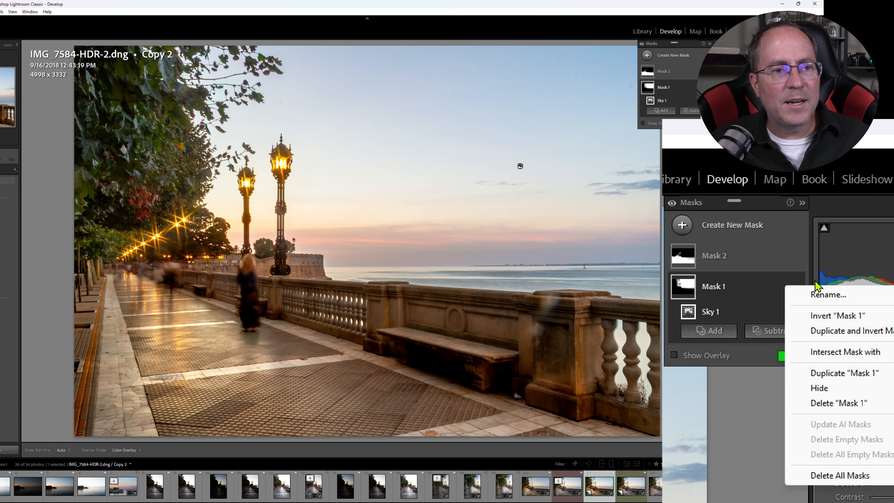
{"action": "left_click", "coordinate": [840, 372]}
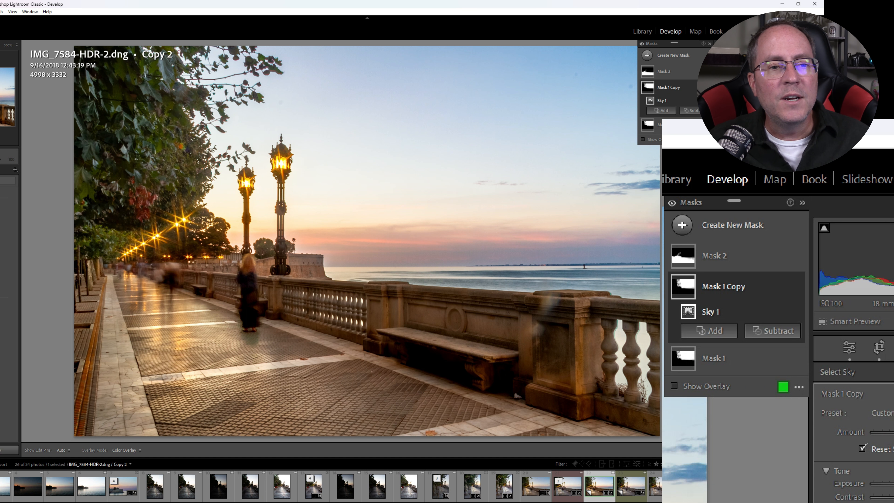
Set the duplicated sky mask's highlights to −51 and return to the global edit settings.
{"action": "left_click_drag", "start_coordinate": [809, 251], "coordinate": [746, 259]}
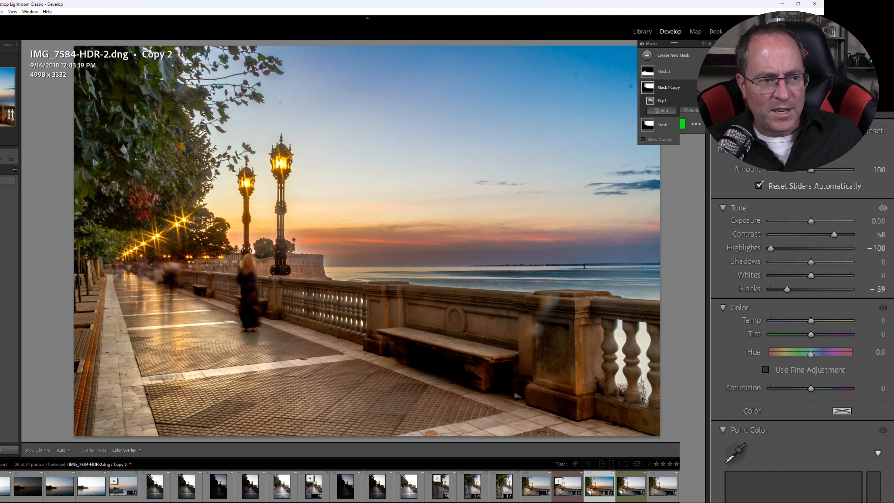
{"action": "left_click_drag", "start_coordinate": [771, 249], "coordinate": [792, 255]}
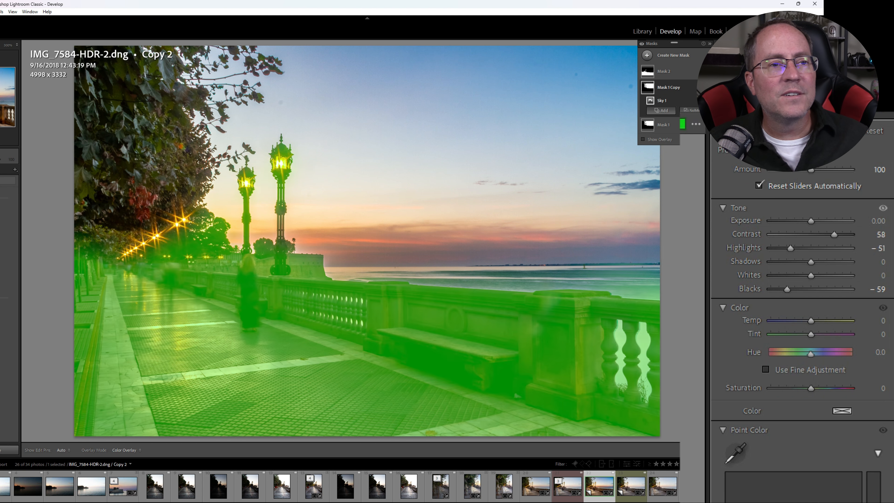
{"action": "left_click", "coordinate": [804, 111]}
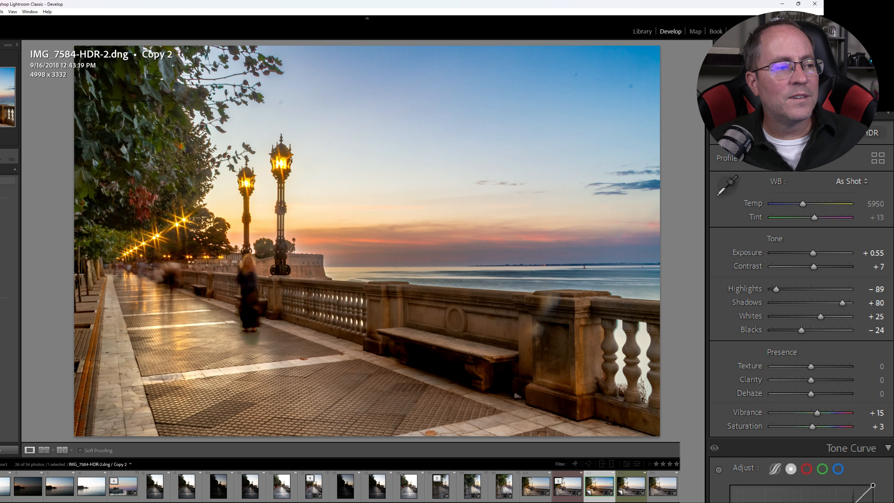